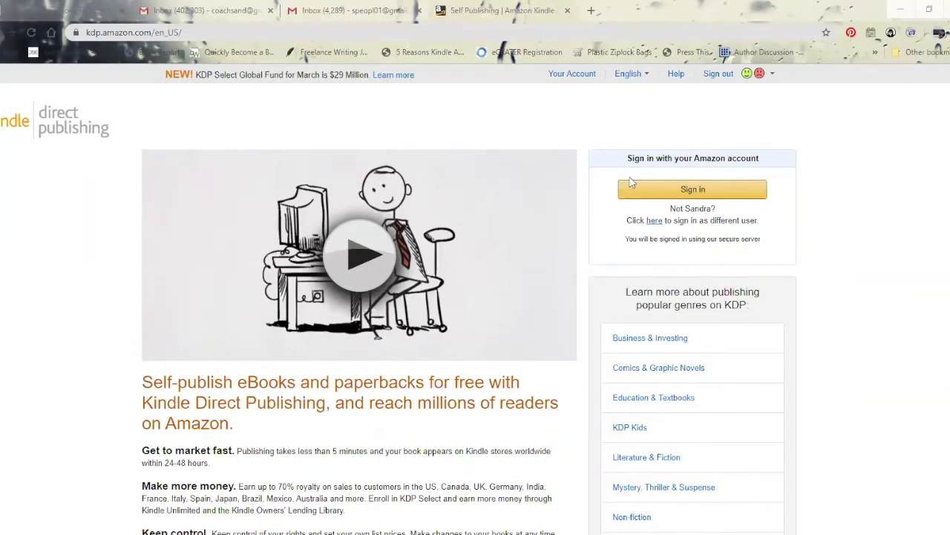
# - Open the setup of the $15.00 "Big Girls On Fleek 3" paperback from the KDP bookshelf, signing in with the account password
pyautogui.click(678, 190)
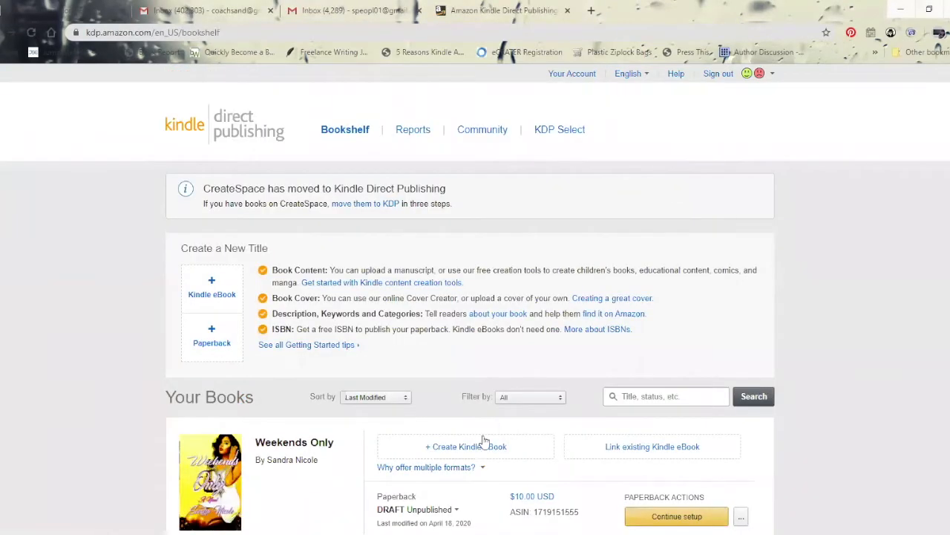
pyautogui.scroll(-5, 487, 379)
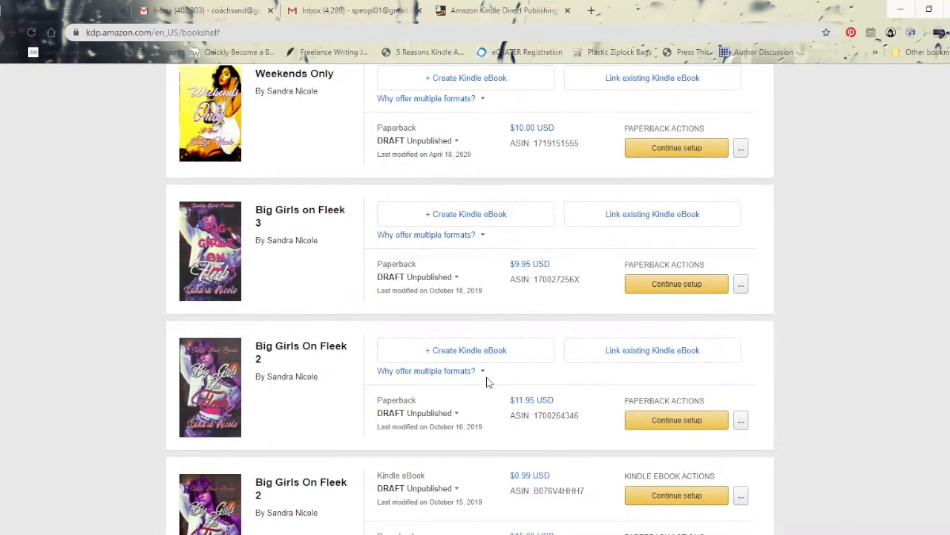
pyautogui.scroll(-5, 486, 382)
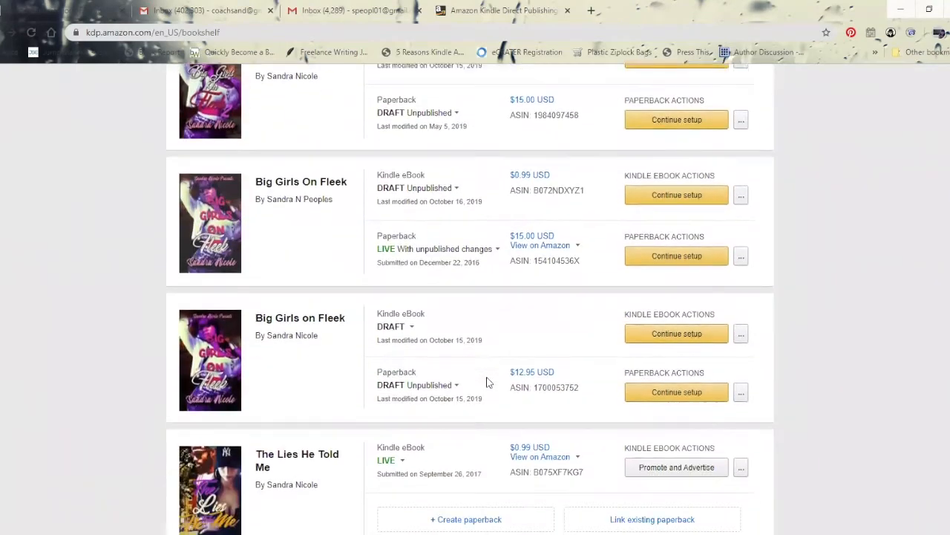
pyautogui.scroll(-4, 486, 382)
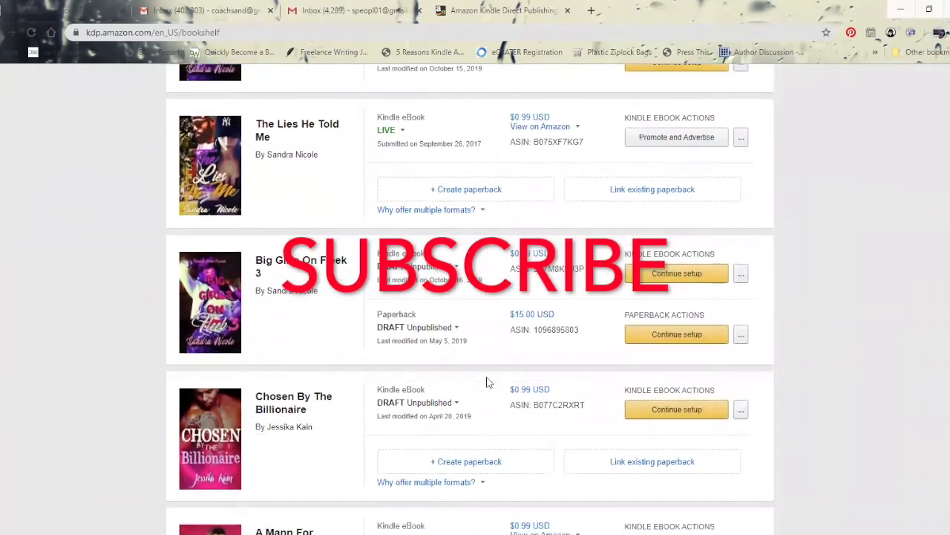
pyautogui.scroll(-1, 487, 382)
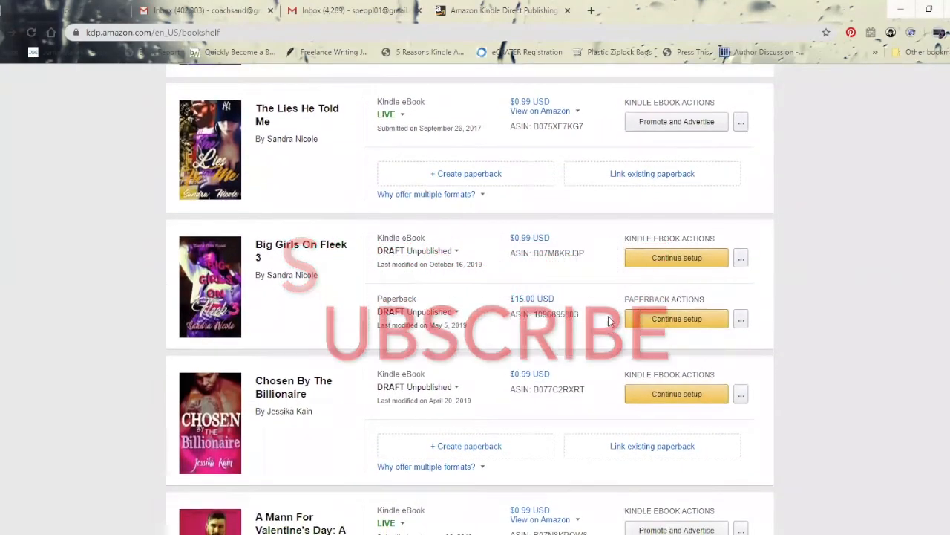
pyautogui.scroll(4, 537, 290)
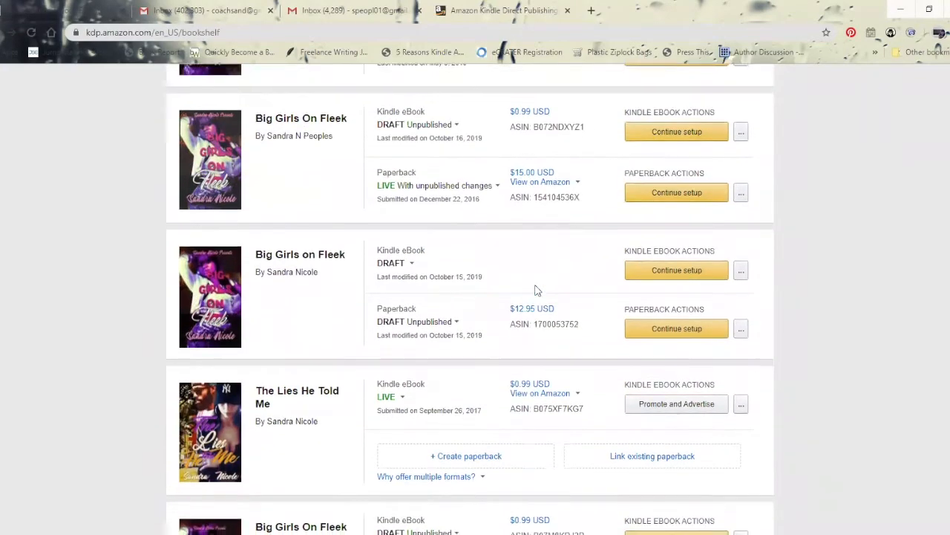
pyautogui.scroll(-2, 537, 290)
pyautogui.scroll(1, 537, 290)
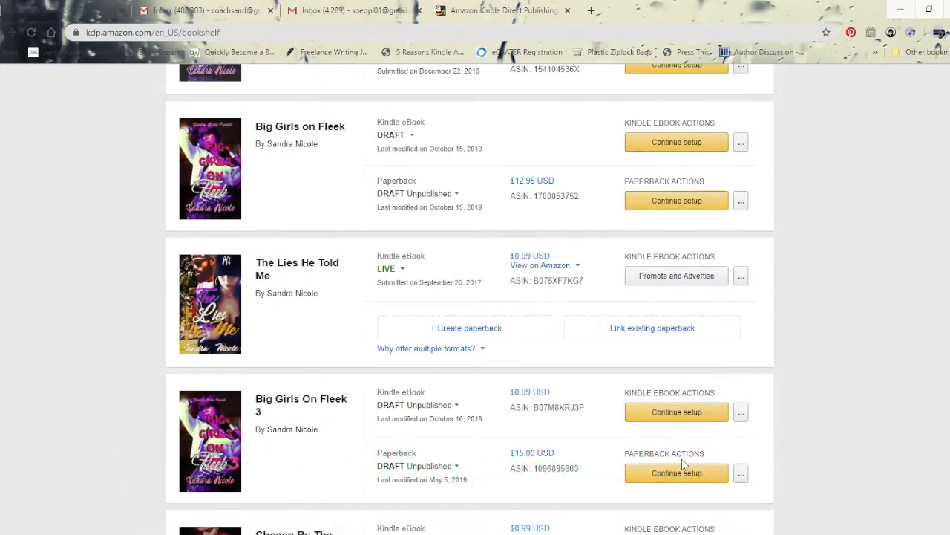
pyautogui.click(660, 482)
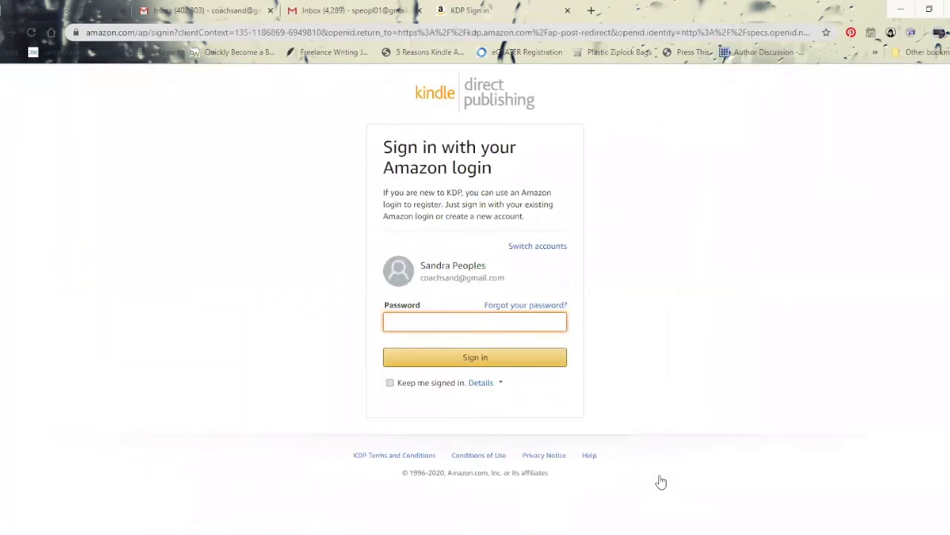
pyautogui.write('••••••••••••')
pyautogui.click(475, 358)
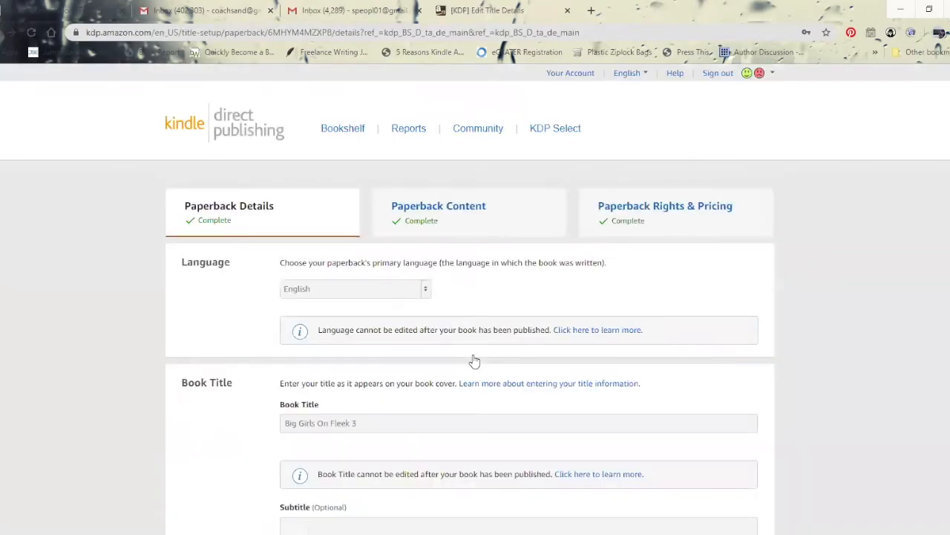
# - Look through the paperback details down to the adult content question, and save them to continue to the content section
pyautogui.scroll(-9, 475, 361)
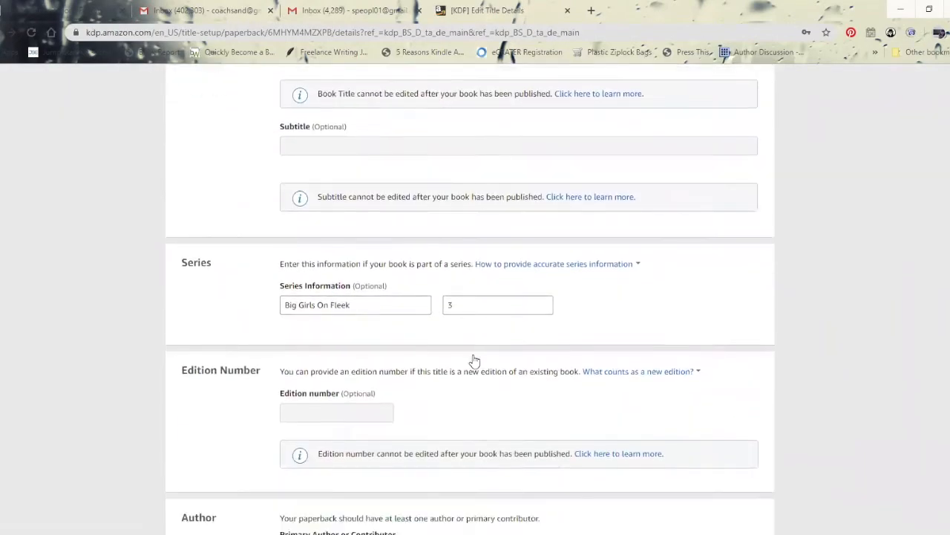
pyautogui.scroll(-6, 475, 361)
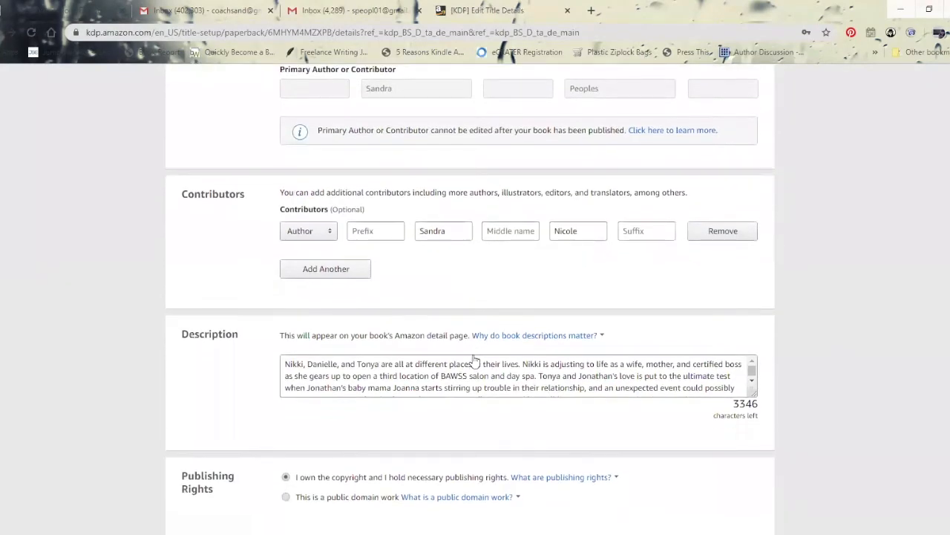
pyautogui.scroll(-6, 475, 361)
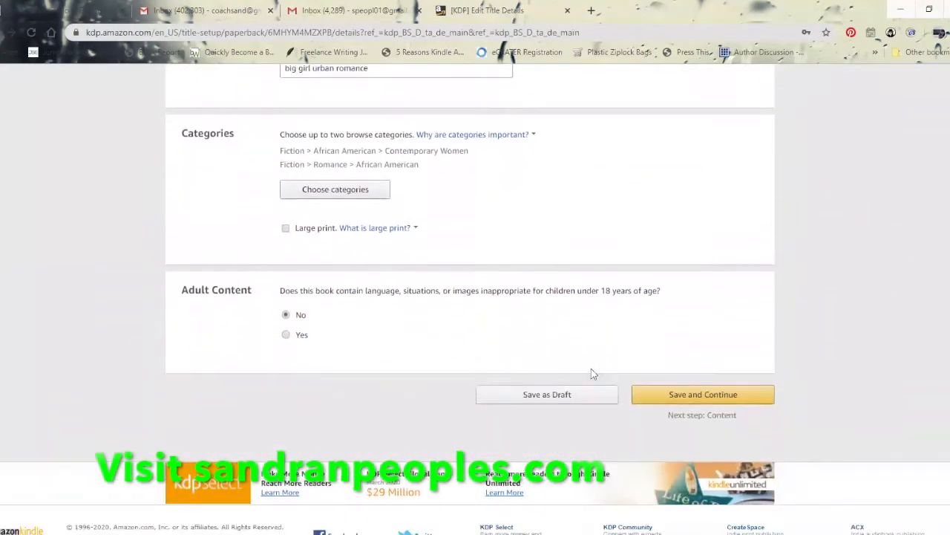
pyautogui.click(692, 397)
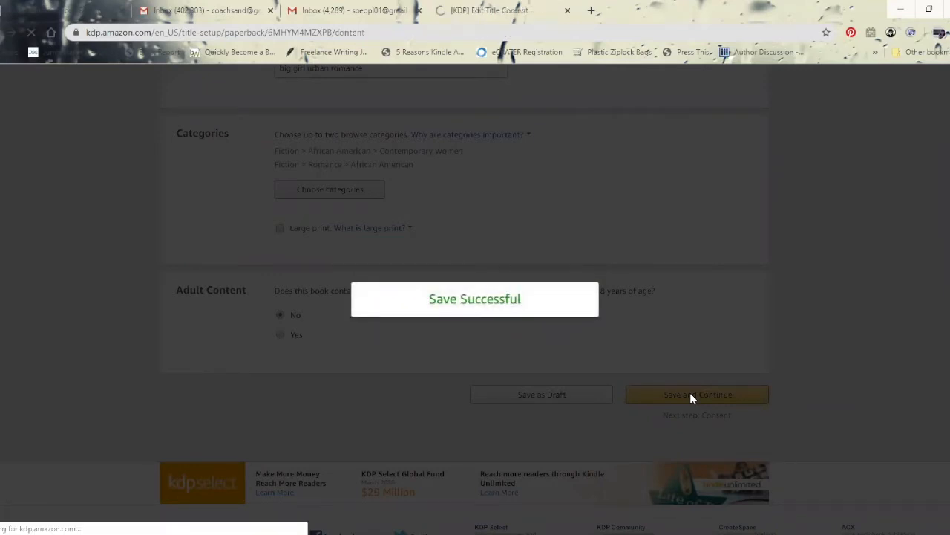
# - Launch Cover Creator for the paperback from the Book Cover section of the content page
pyautogui.scroll(-6, 691, 399)
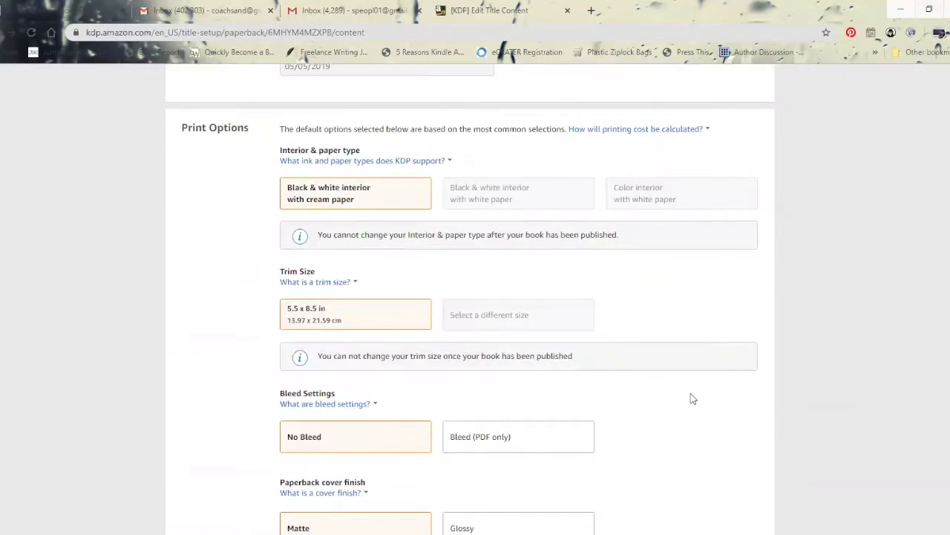
pyautogui.scroll(-5, 690, 398)
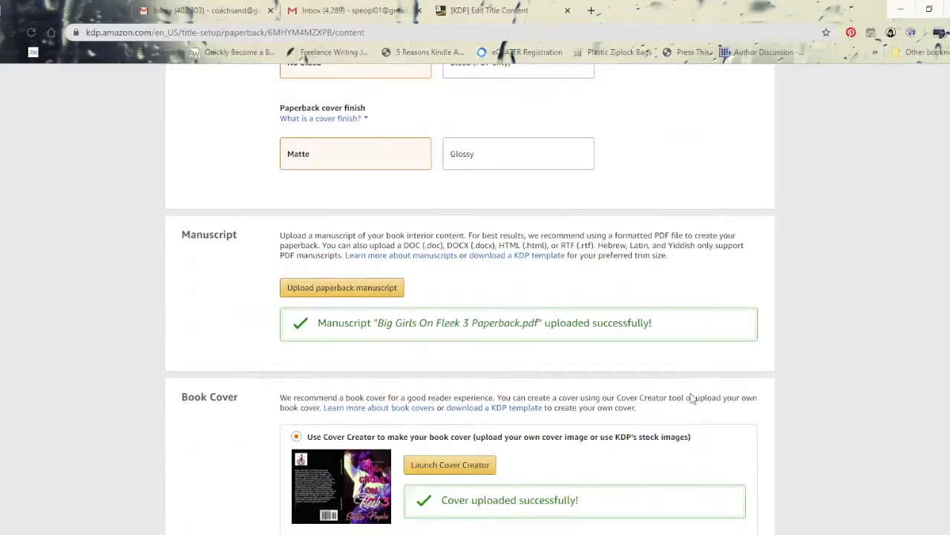
pyautogui.scroll(-1, 691, 399)
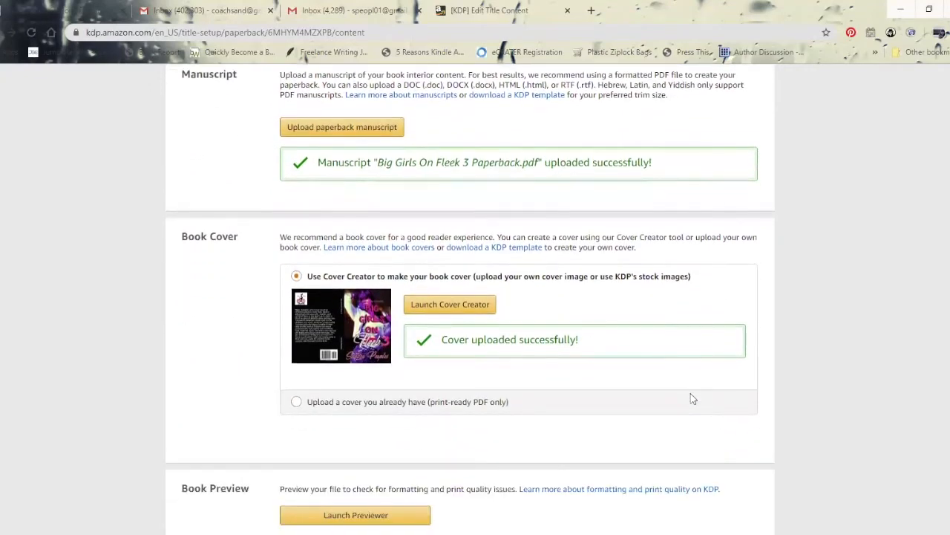
pyautogui.click(450, 305)
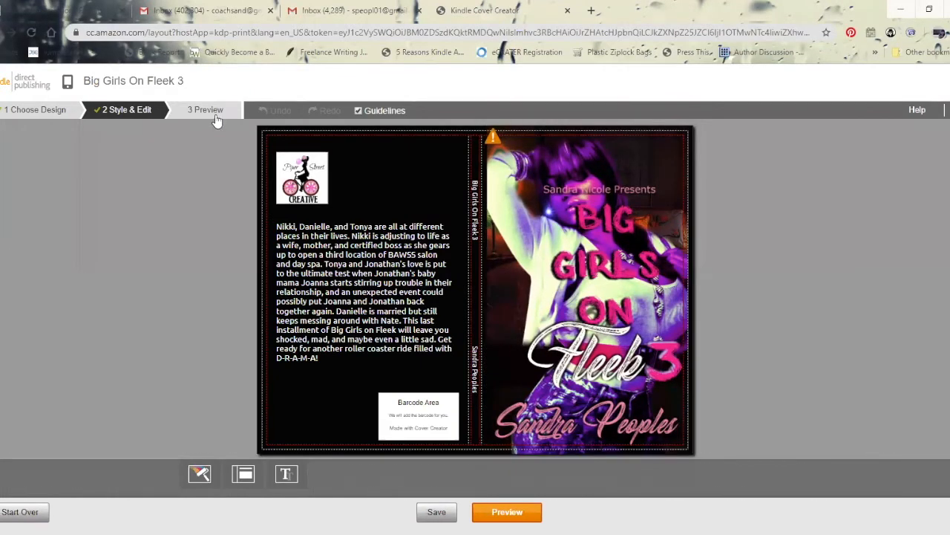
# - Reapply the "Use with front cover image" design to the cover and open the front cover image for editing
pyautogui.click(41, 110)
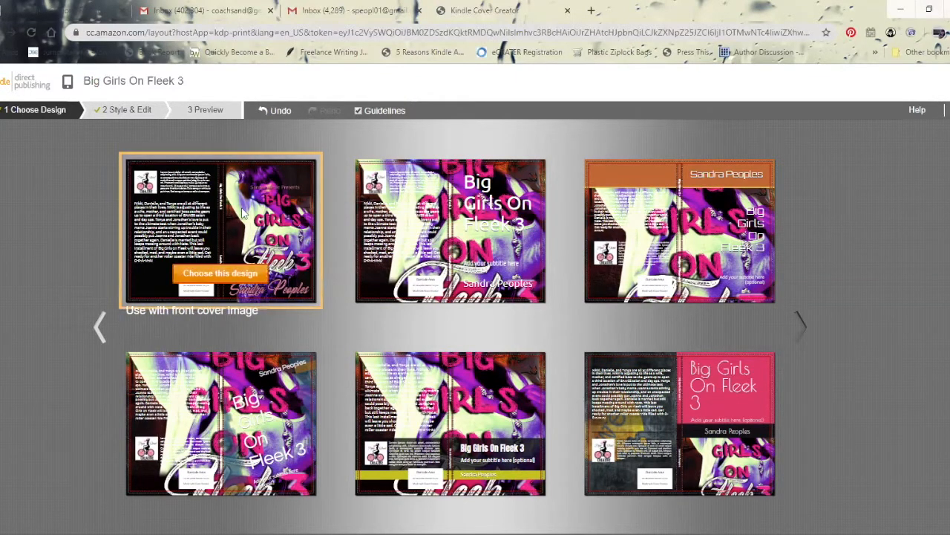
pyautogui.click(208, 275)
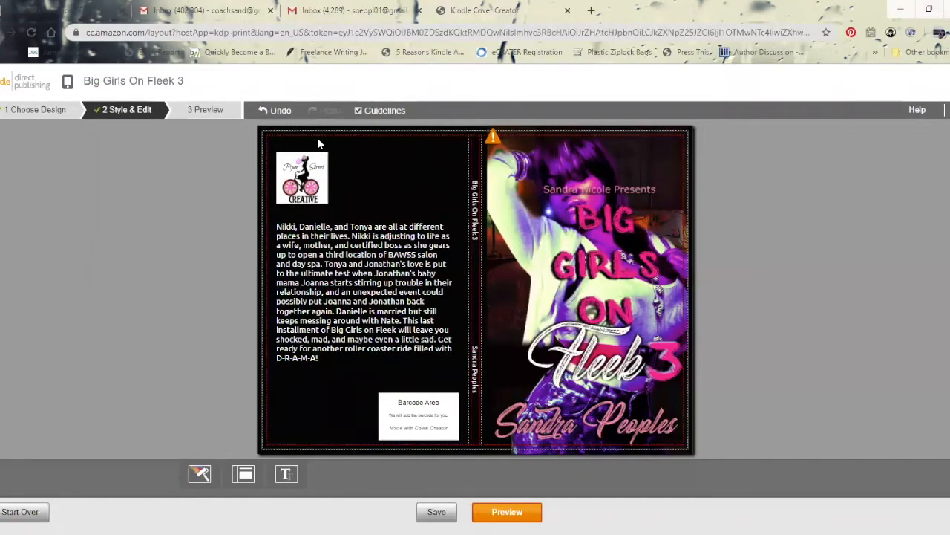
pyautogui.moveTo(495, 141)
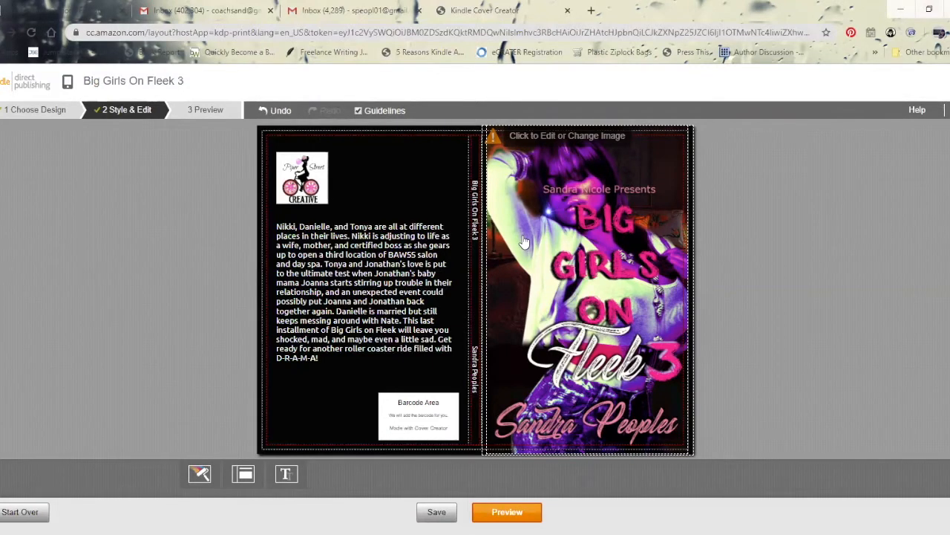
pyautogui.click(536, 172)
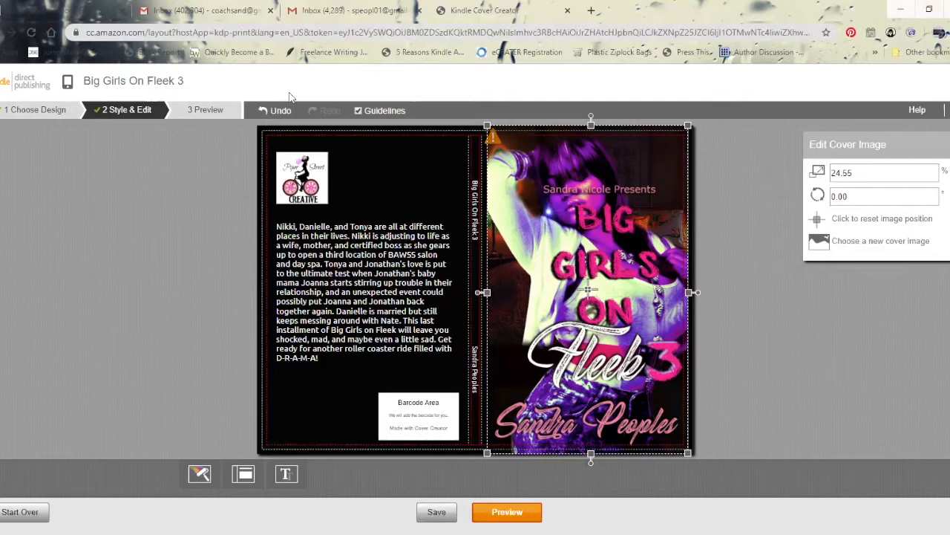
# - Close the image editing, return to the cover designs and choose the "Use with front cover image" design
pyautogui.click(21, 118)
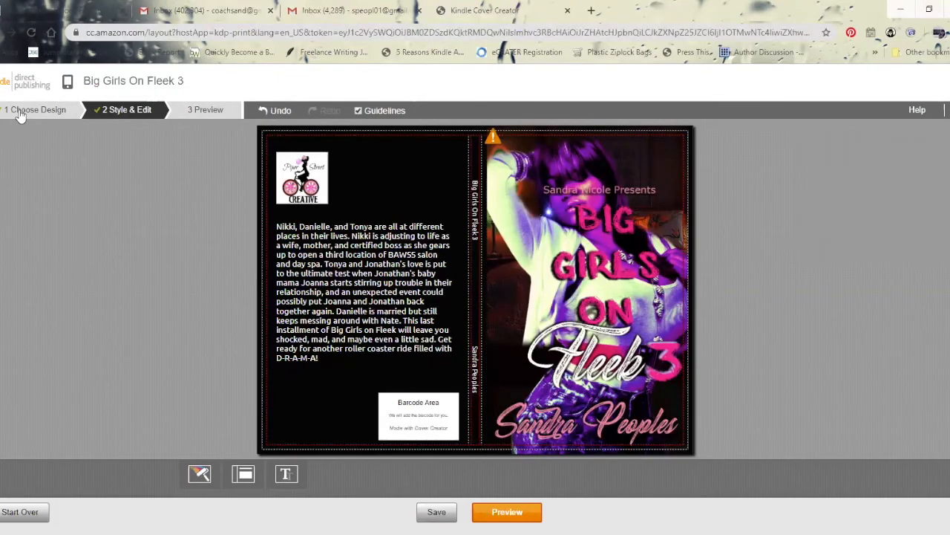
pyautogui.click(21, 116)
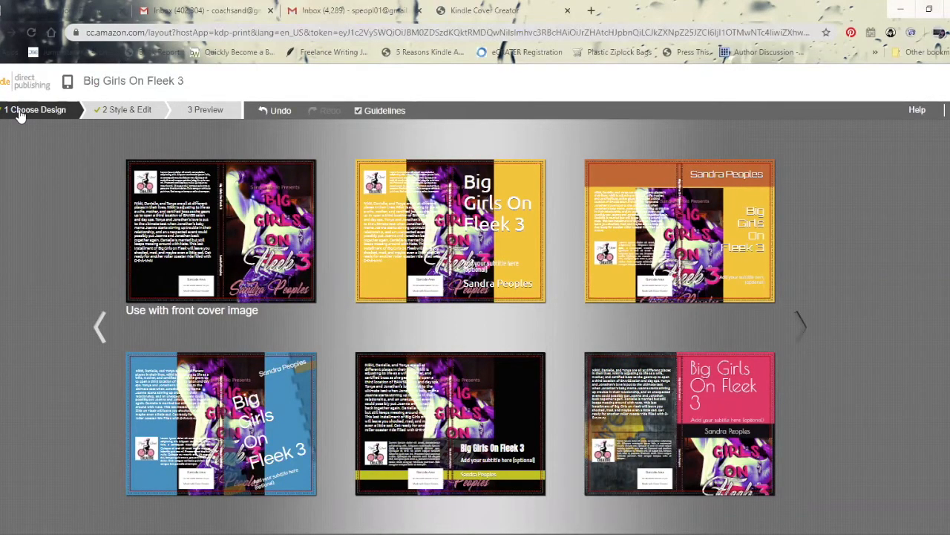
pyautogui.moveTo(219, 197)
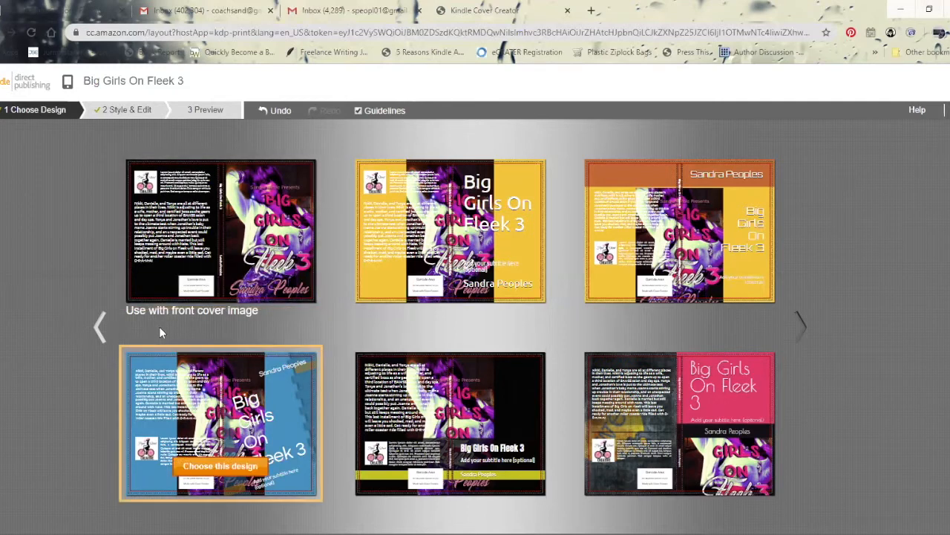
pyautogui.click(211, 273)
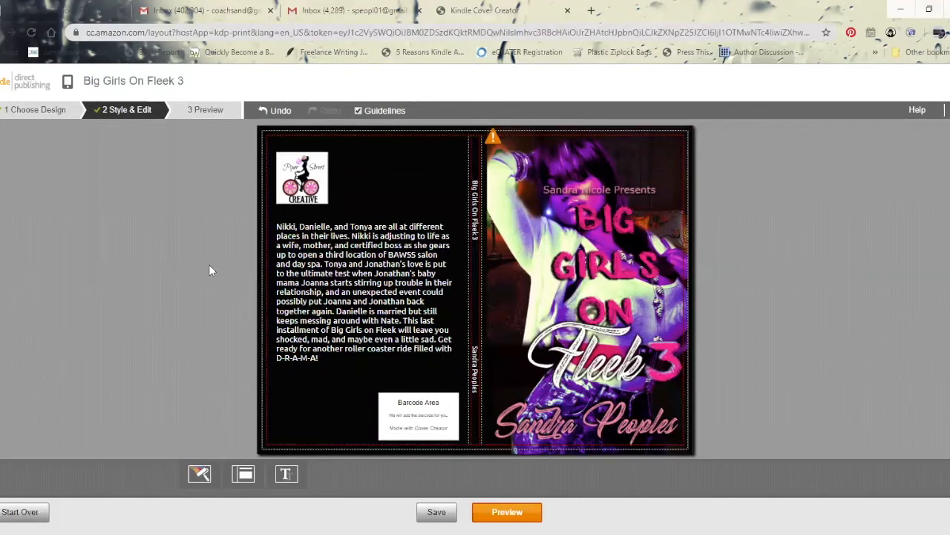
# - Save the cover after checking the front image's settings, and submit it from the preview
pyautogui.click(583, 282)
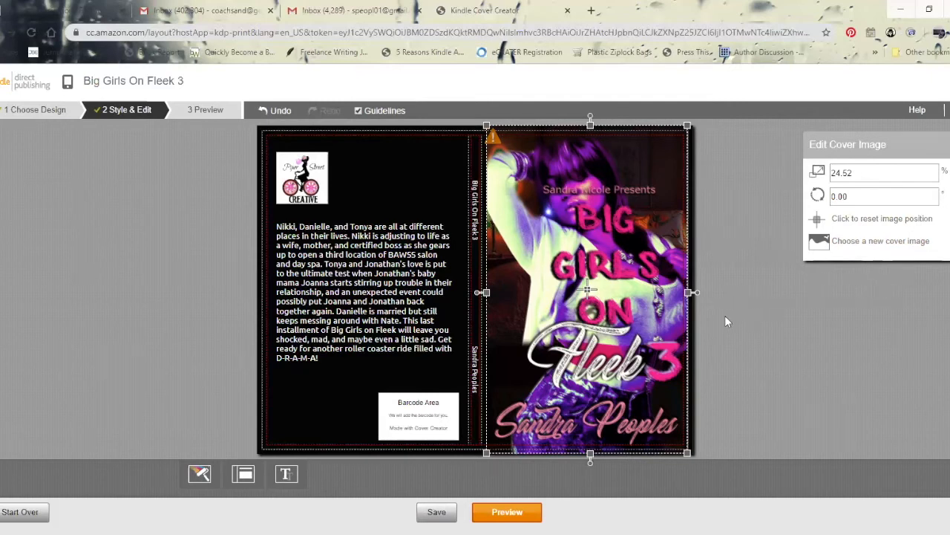
pyautogui.click(306, 263)
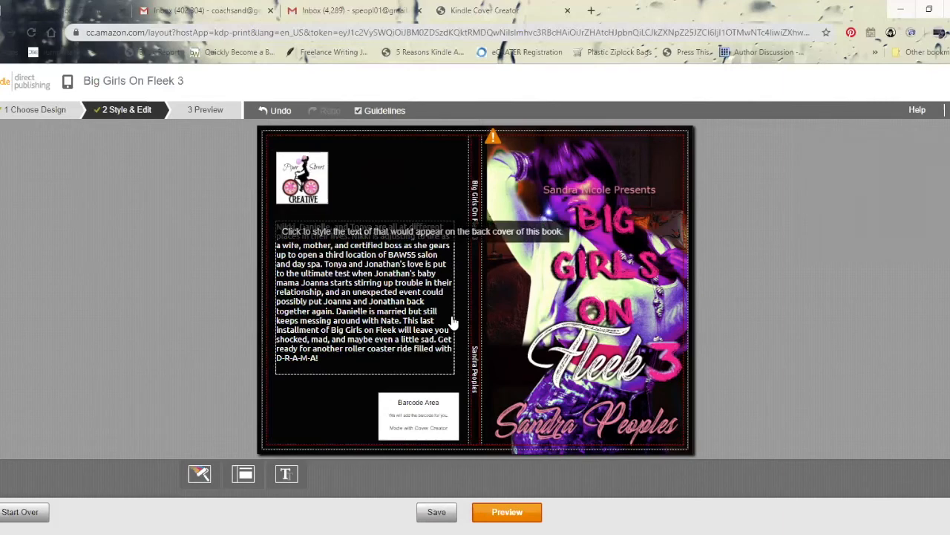
pyautogui.click(437, 512)
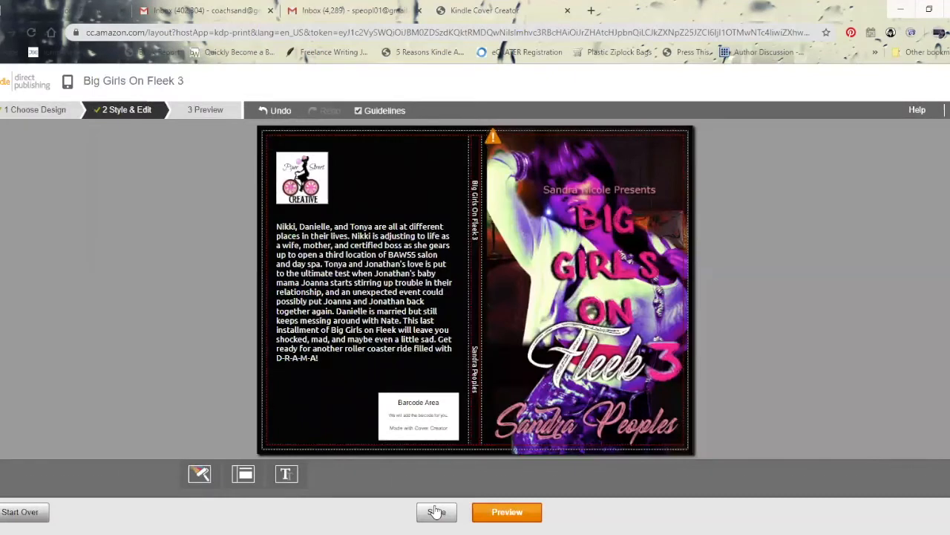
pyautogui.click(517, 511)
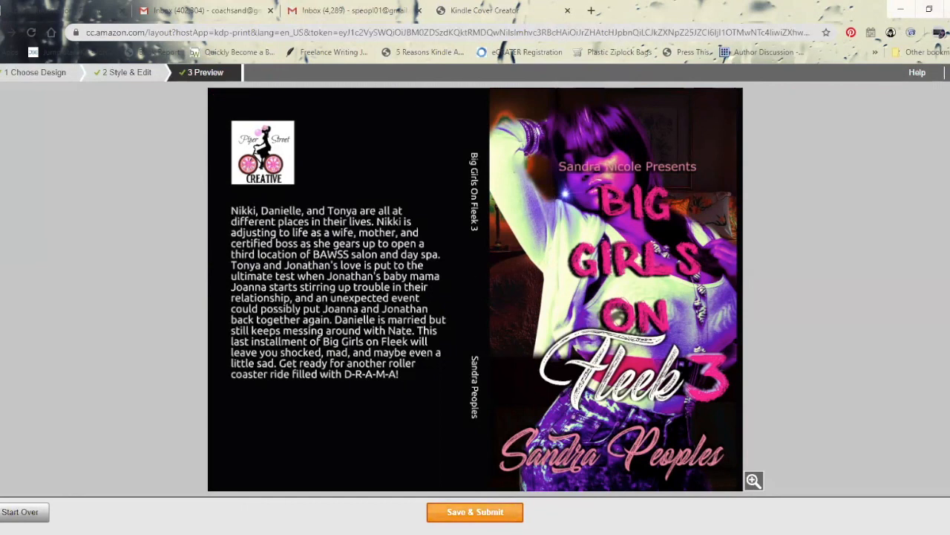
pyautogui.click(475, 512)
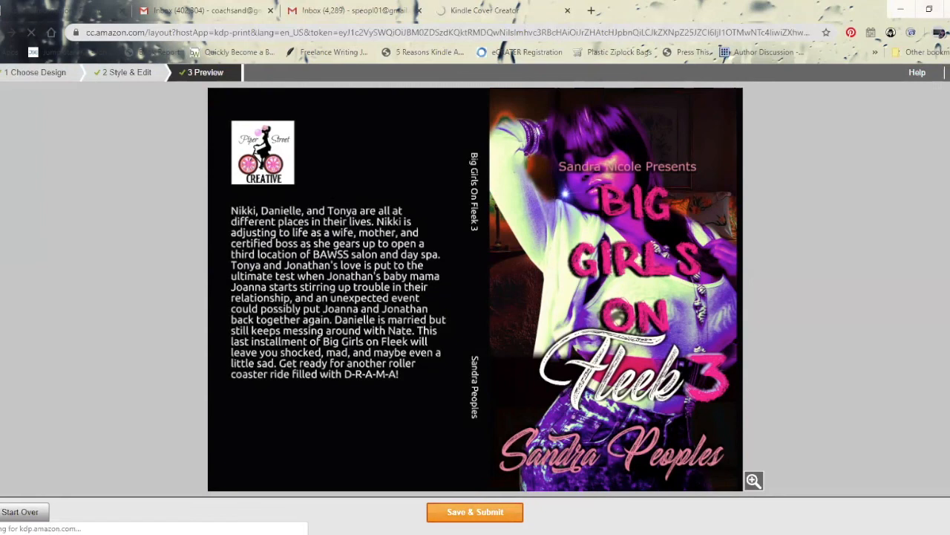